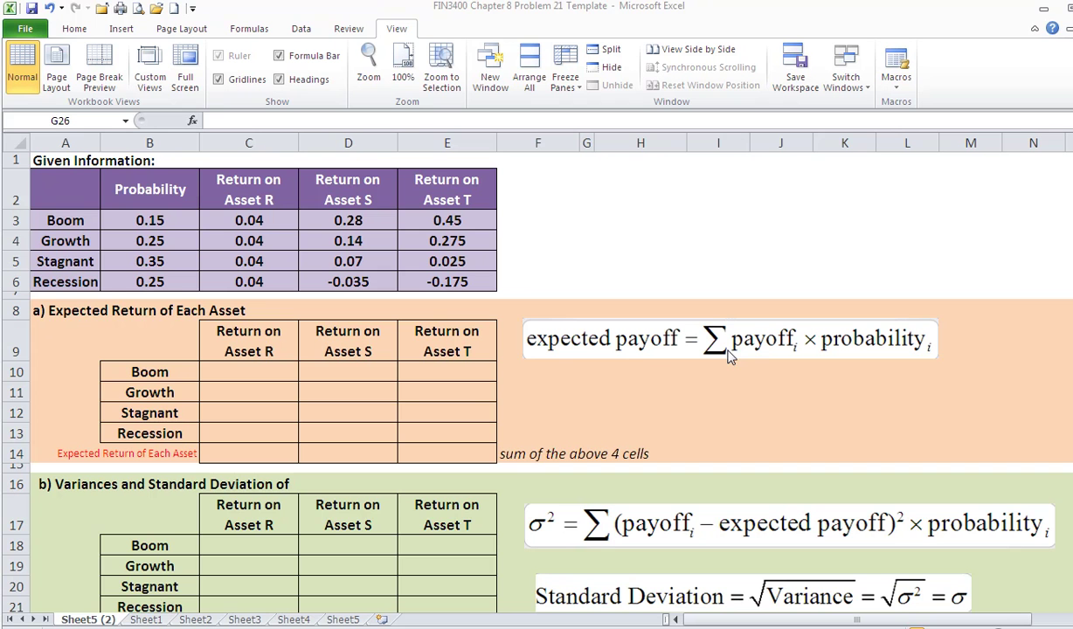
Enter =$B3*C3 in C10 for Asset R's Boom probability-weighted return
click(276, 368)
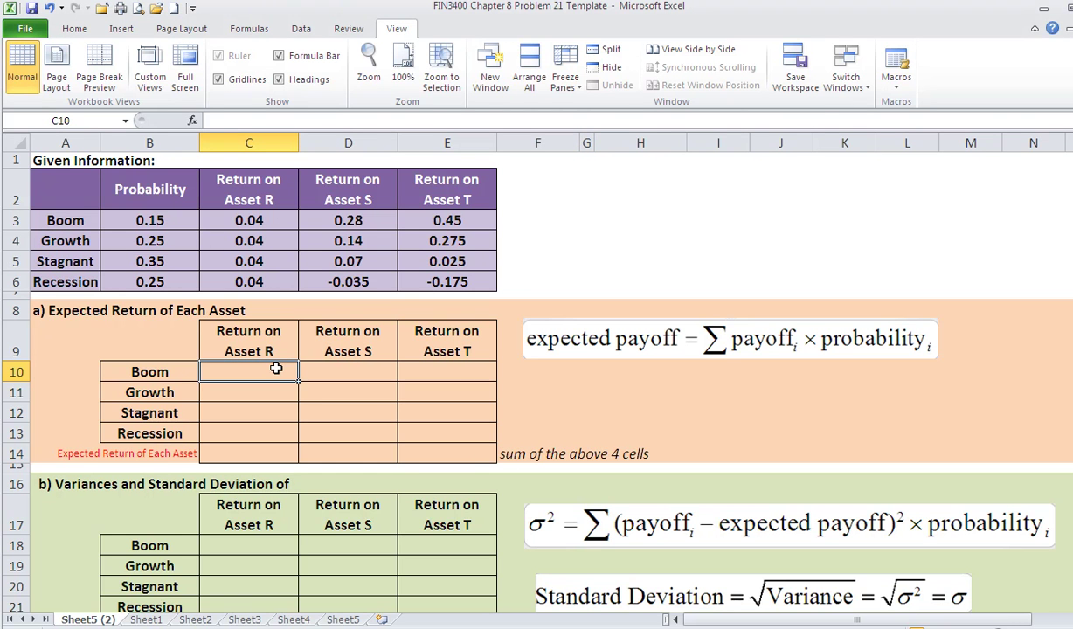
text(=)
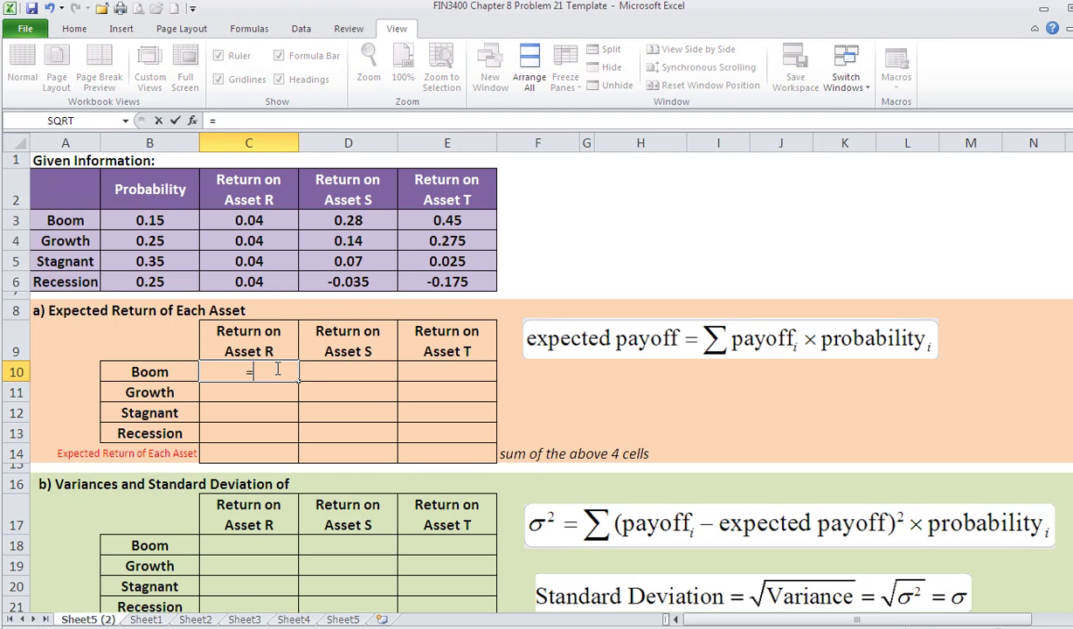
click(154, 223)
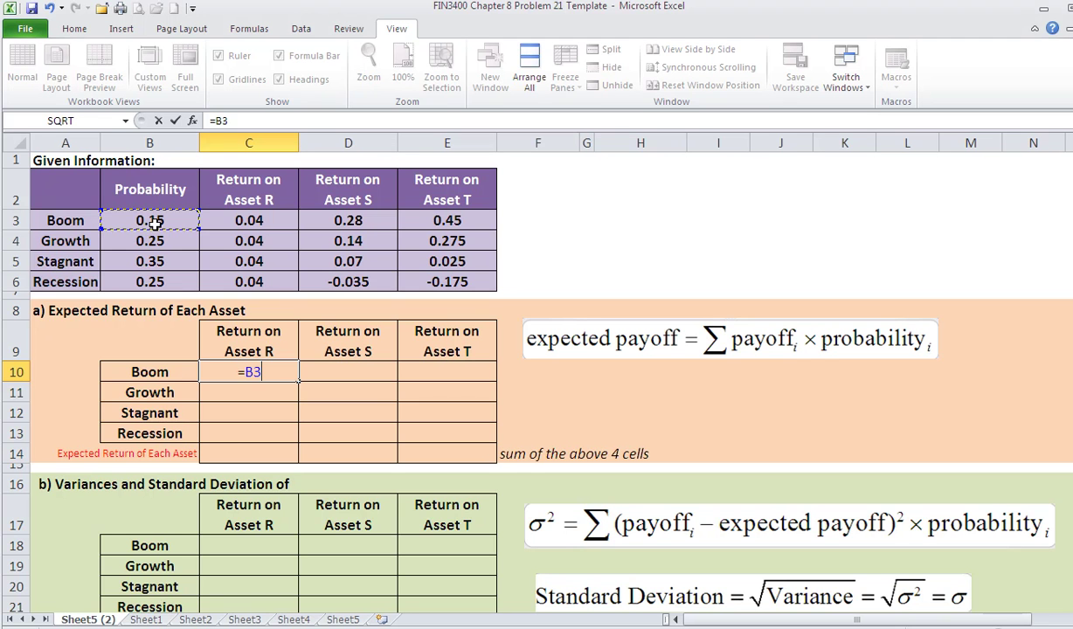
text(*)
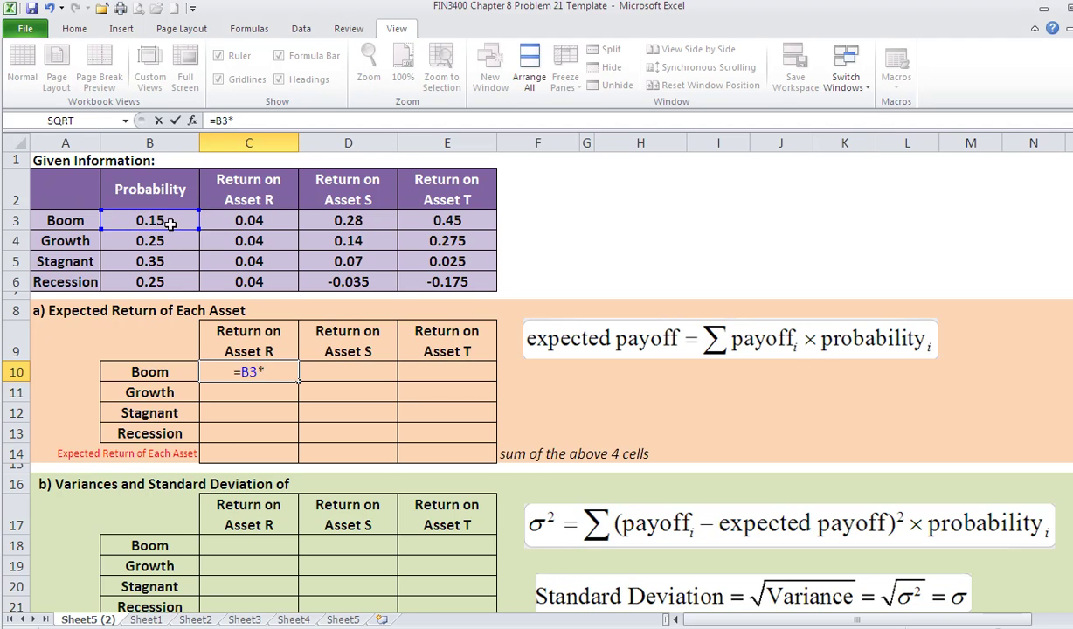
click(238, 218)
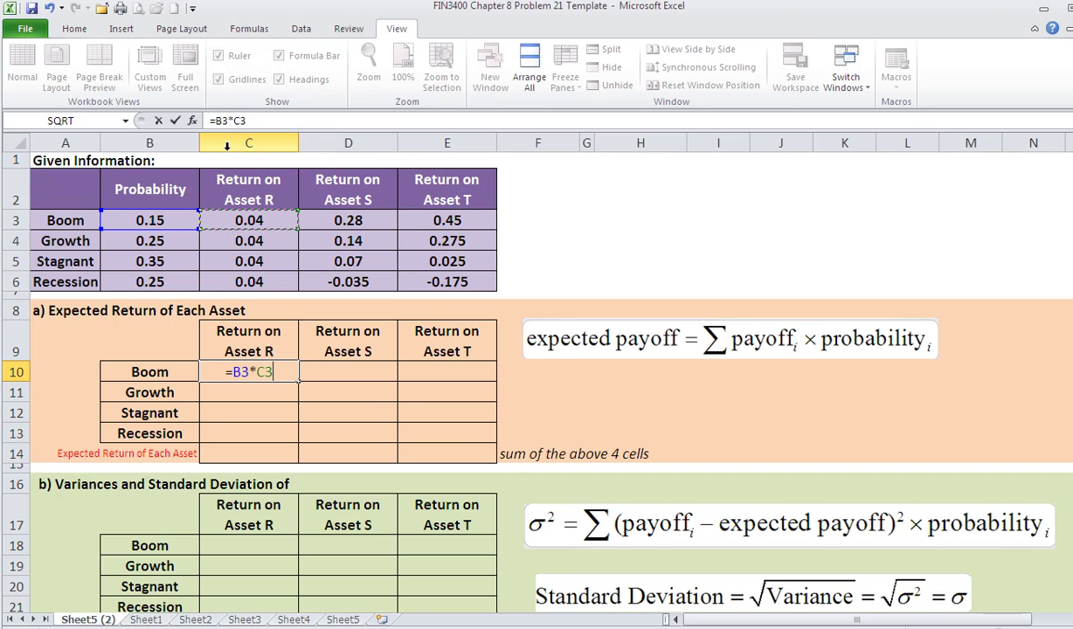
click(217, 121)
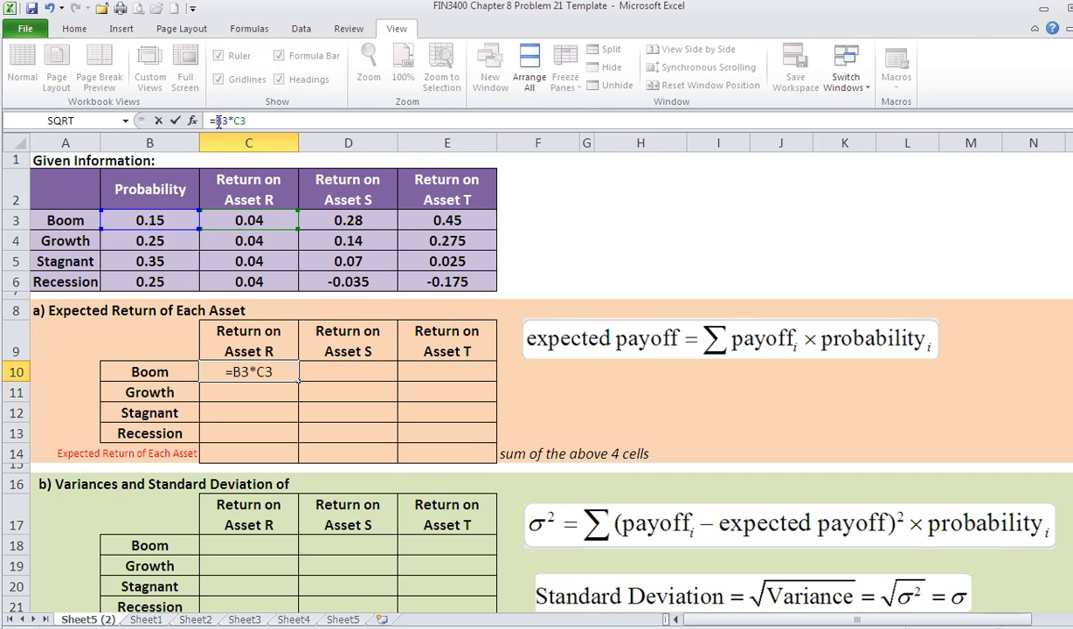
text($)
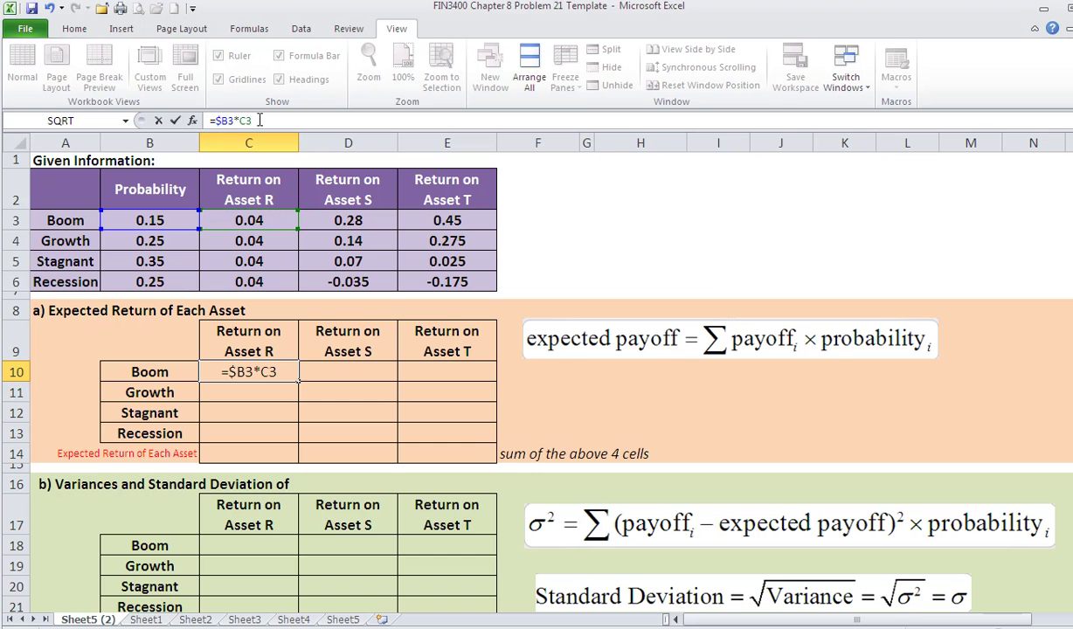
key(Return)
Fill the C10 formula across to E10 and down through row 13
click(280, 372)
drag(298, 381, 468, 367)
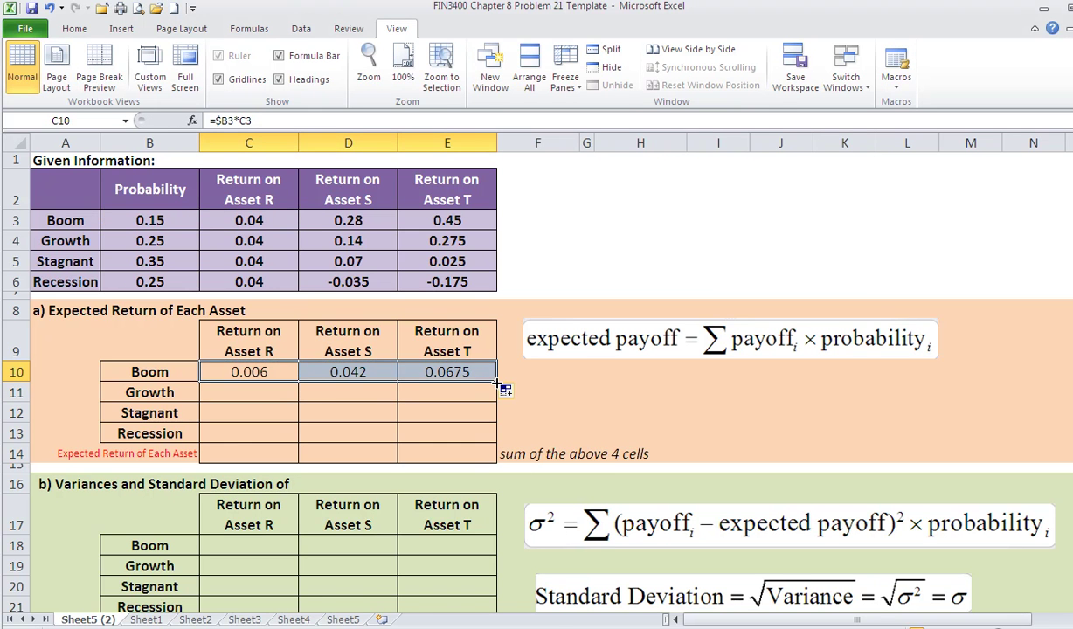
drag(497, 383, 473, 421)
AutoSum C10:C13 into C14 and copy to E14, giving 0.0400, 0.0928 and 0.1013
click(260, 459)
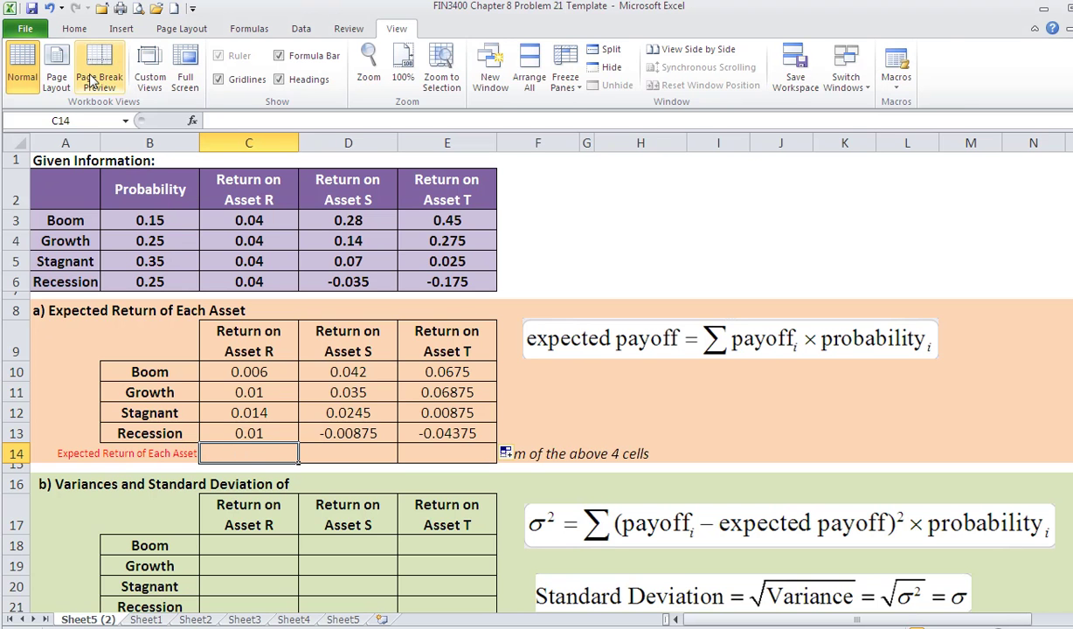
click(74, 28)
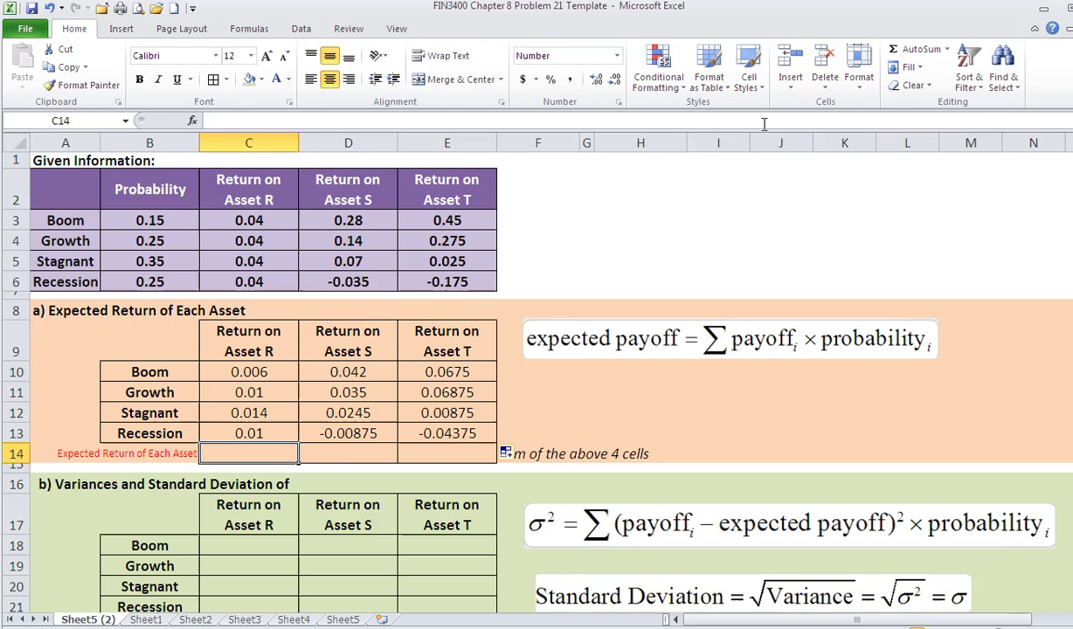
click(900, 49)
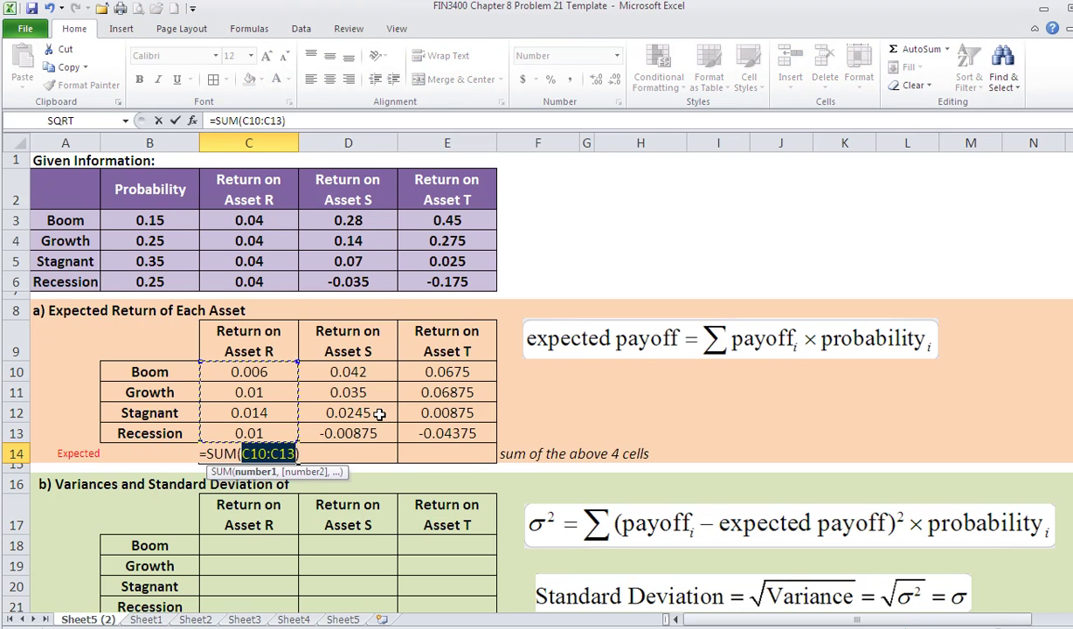
key(Return)
click(281, 450)
drag(298, 464, 455, 445)
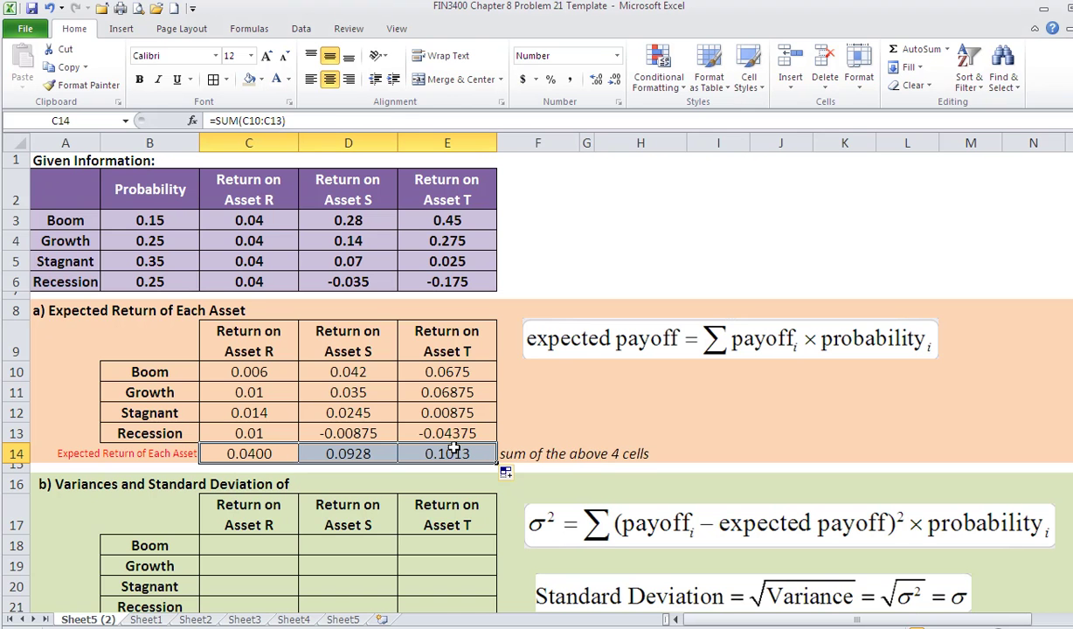
Hide rows 8 through 13 of part a
drag(16, 367, 14, 424)
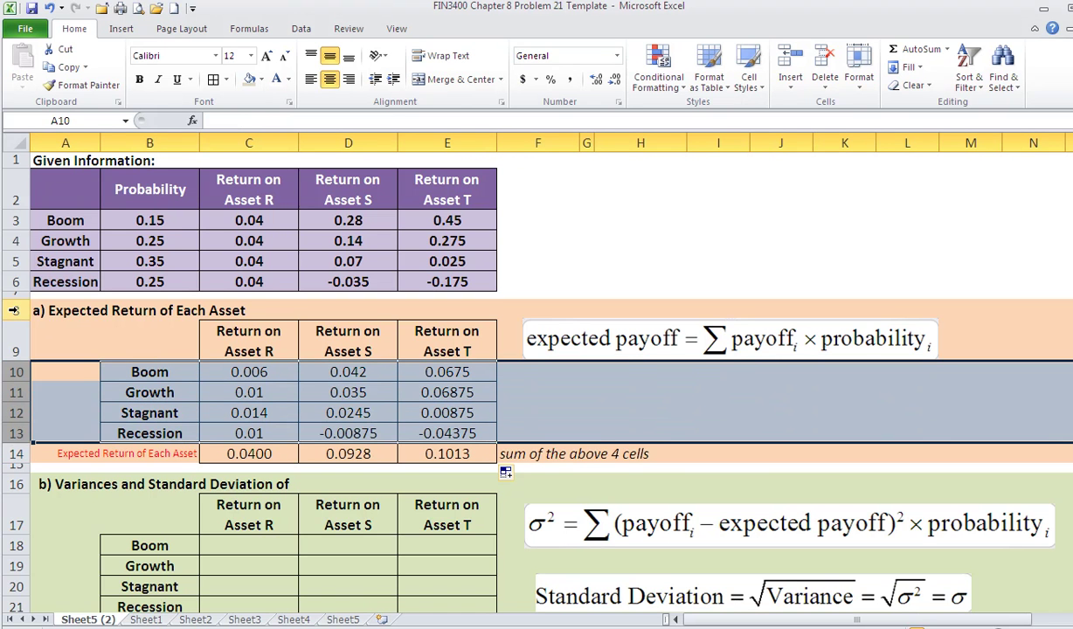
drag(12, 308, 12, 423)
right_click(13, 423)
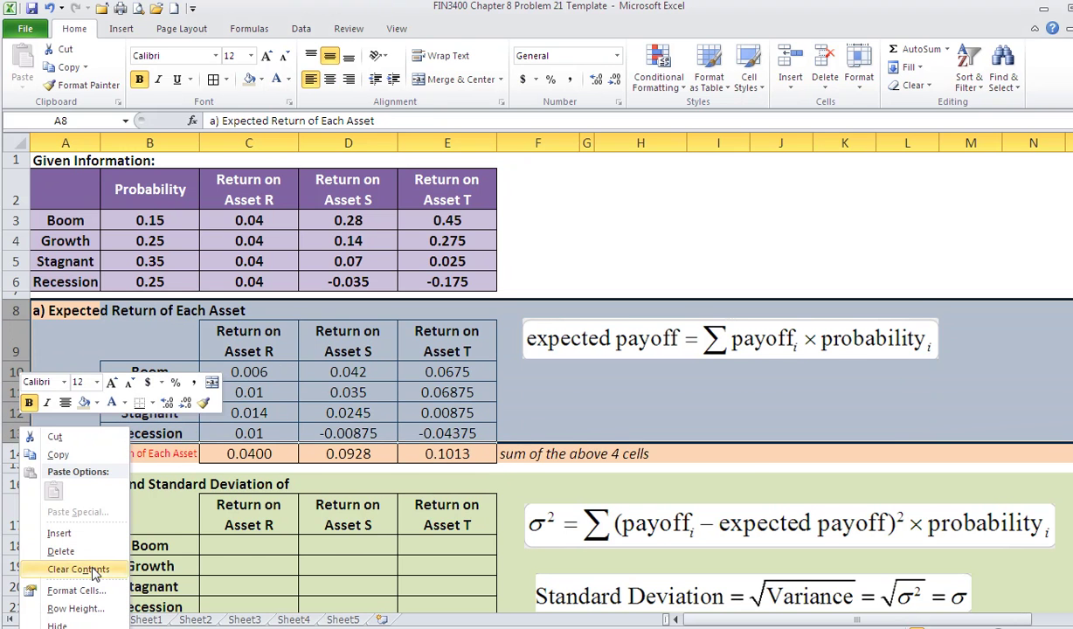
click(57, 626)
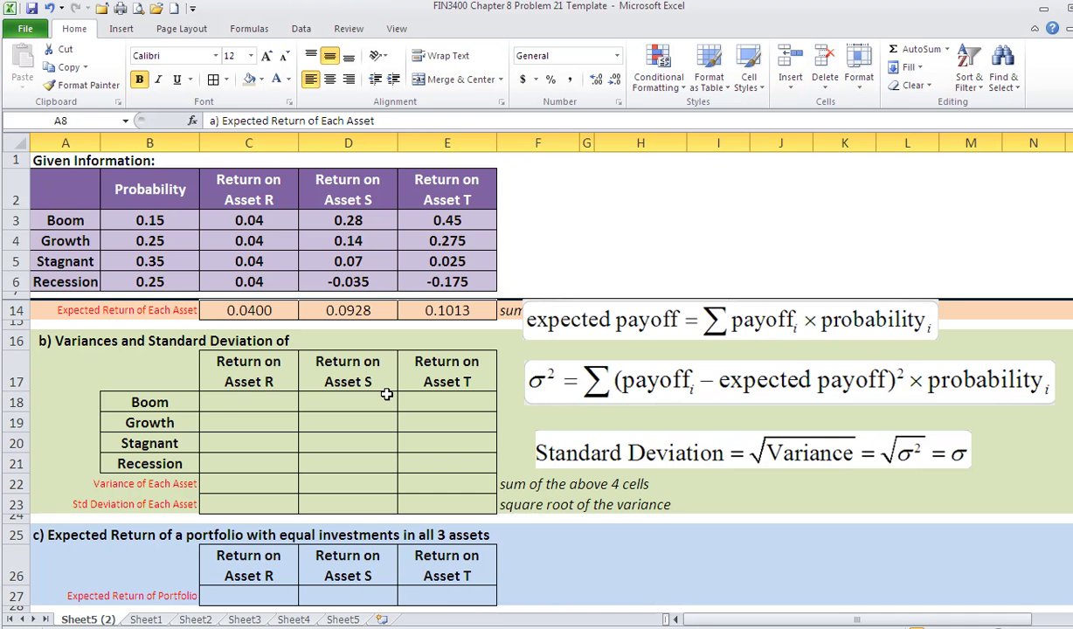
click(243, 400)
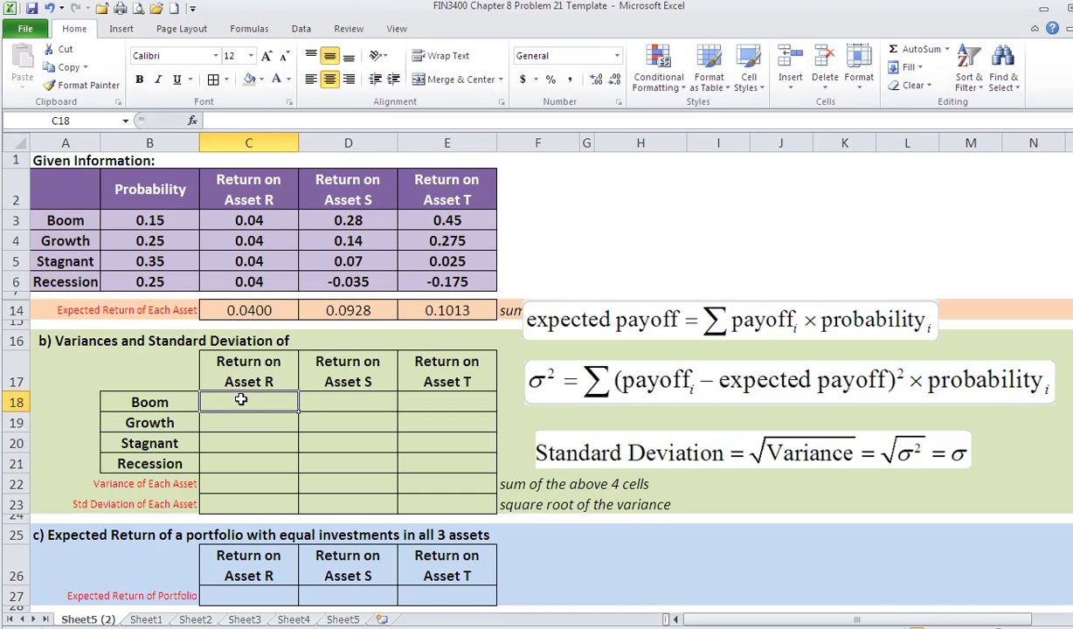
Enter =((C3-C$14)^2)*$B3 in C18 for Asset R's Boom variance term
text(=)
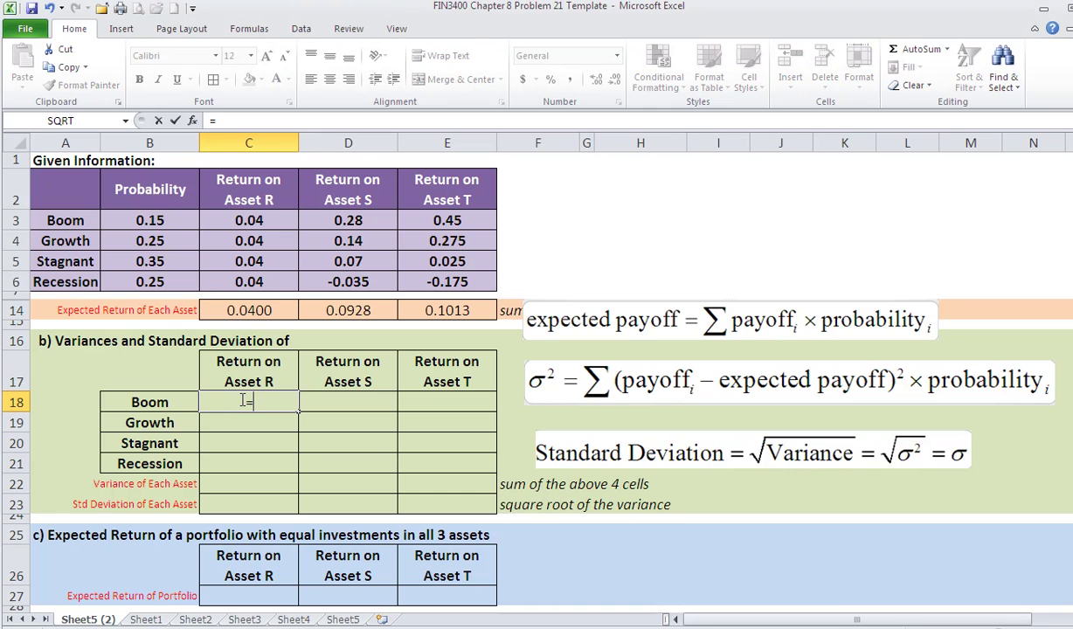
text((()
click(250, 218)
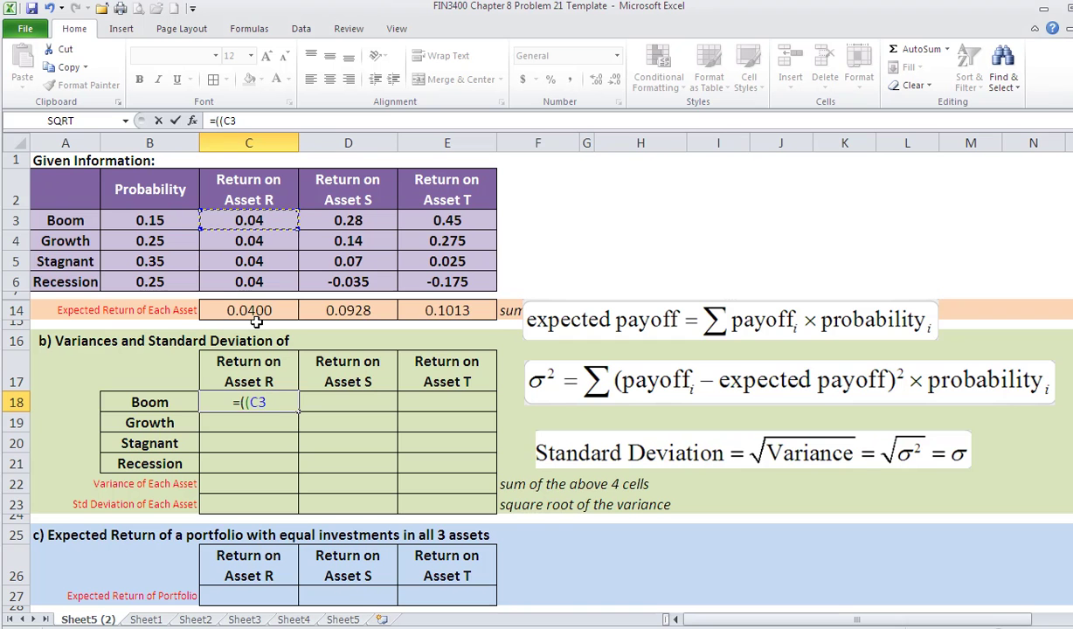
text(-)
click(256, 310)
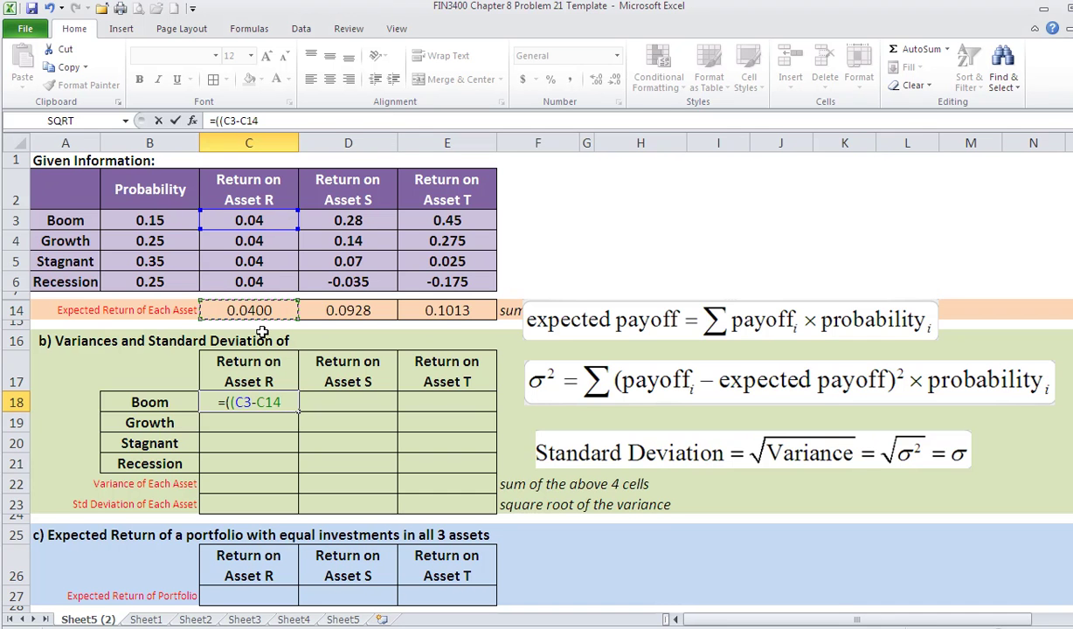
text())
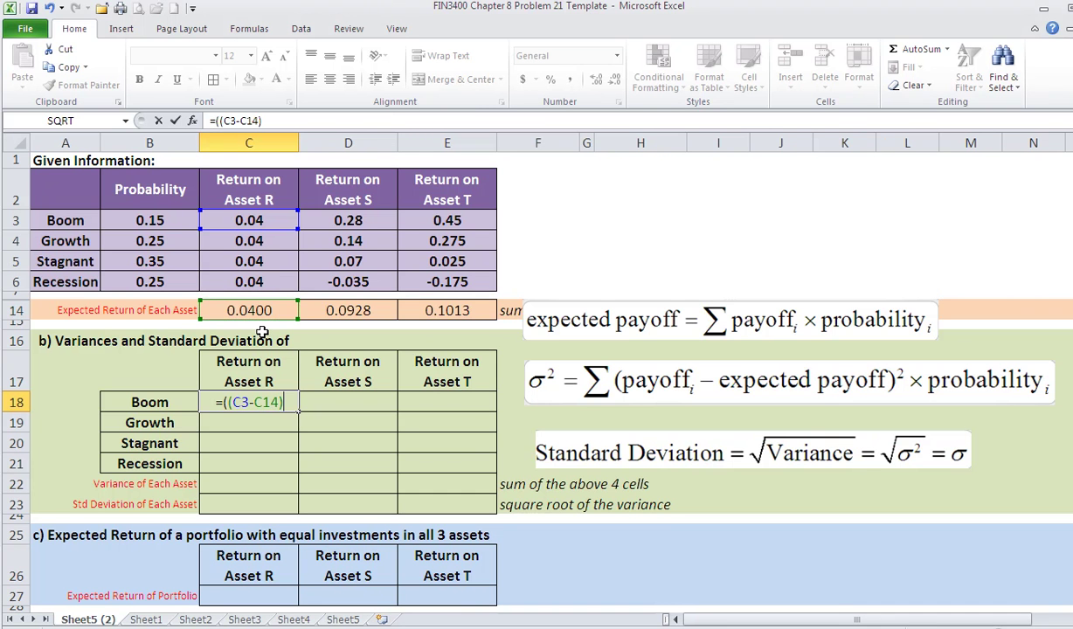
text(^)
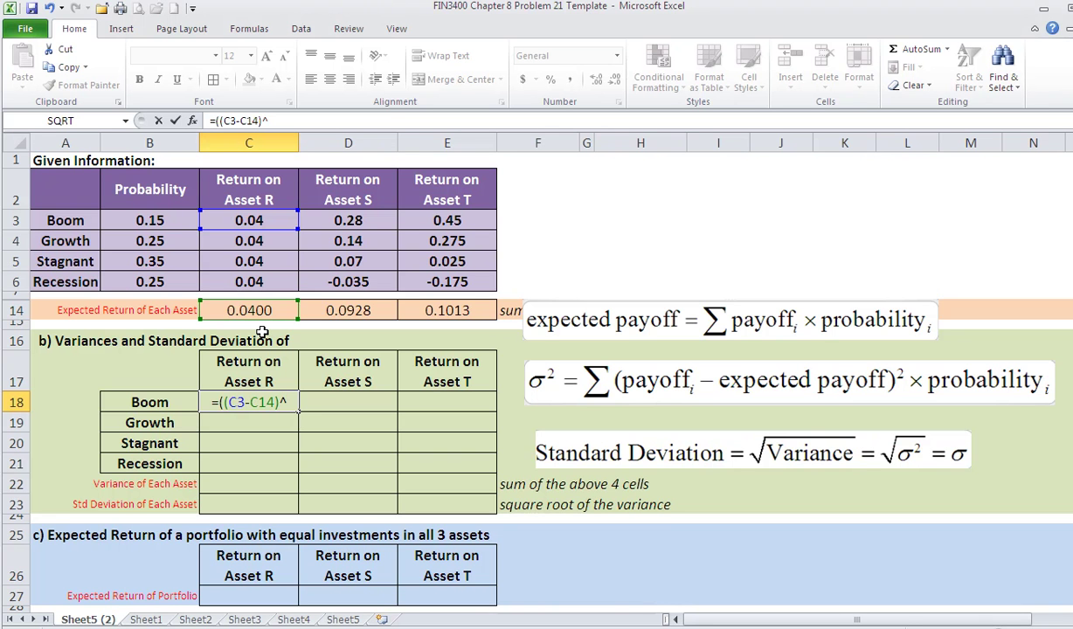
text(2)
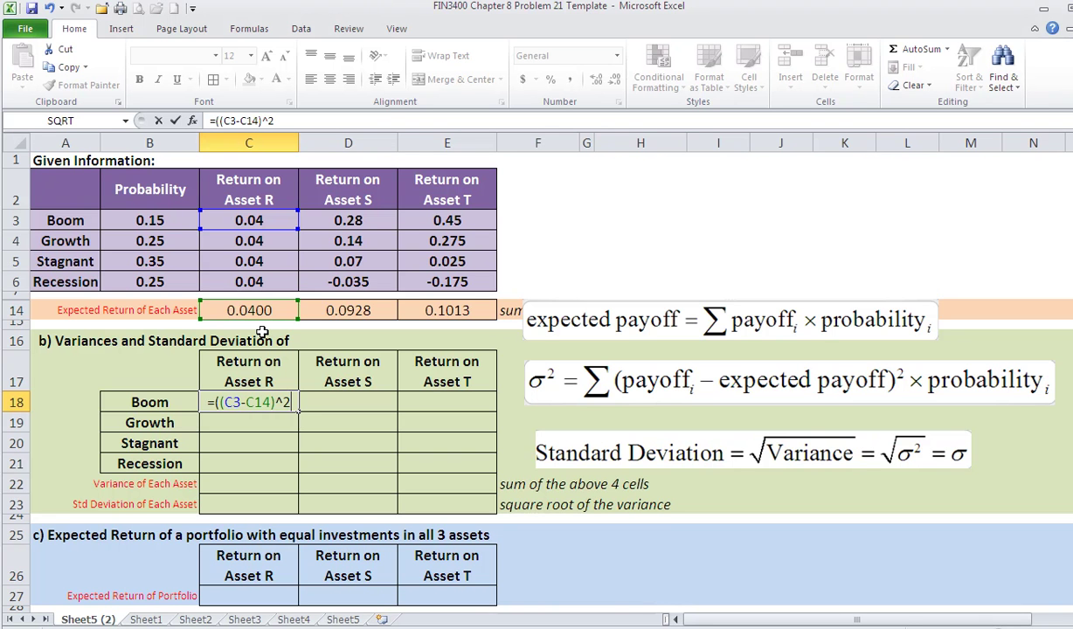
text())
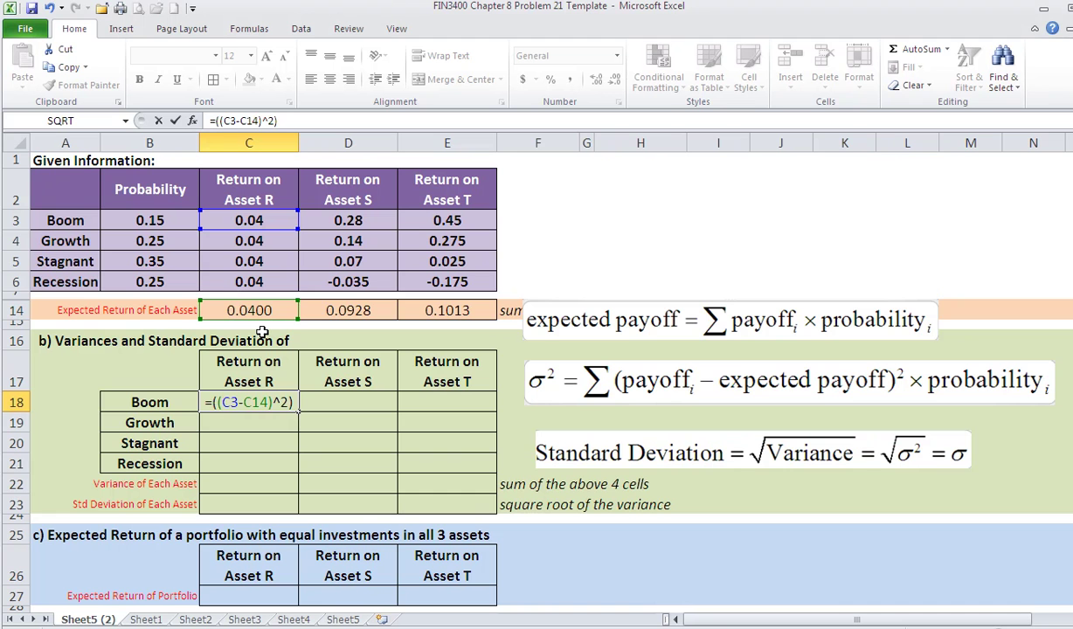
text(*)
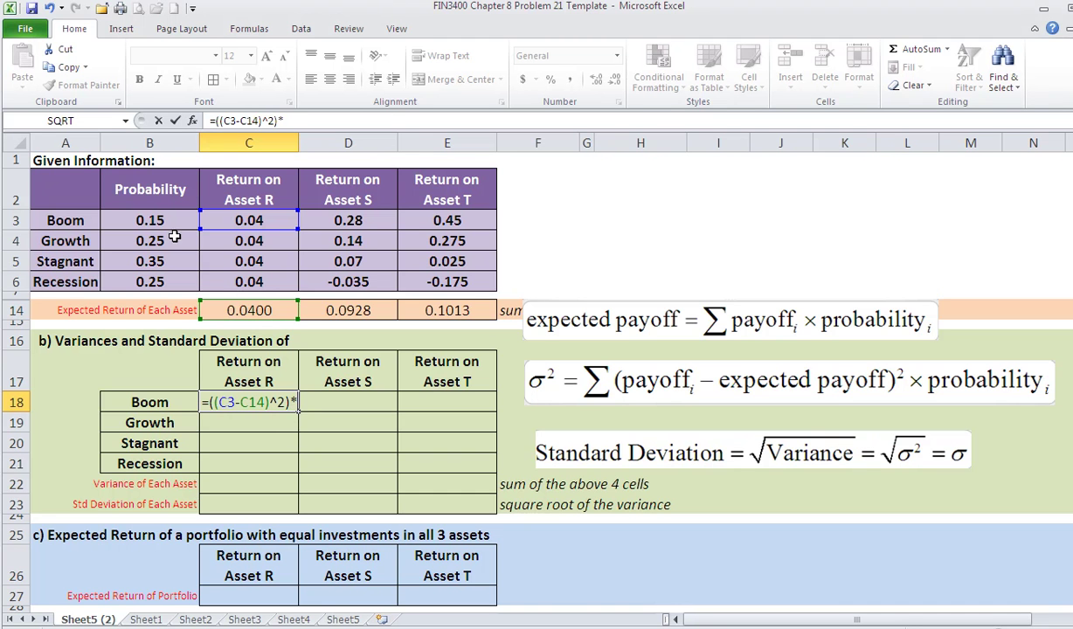
click(166, 218)
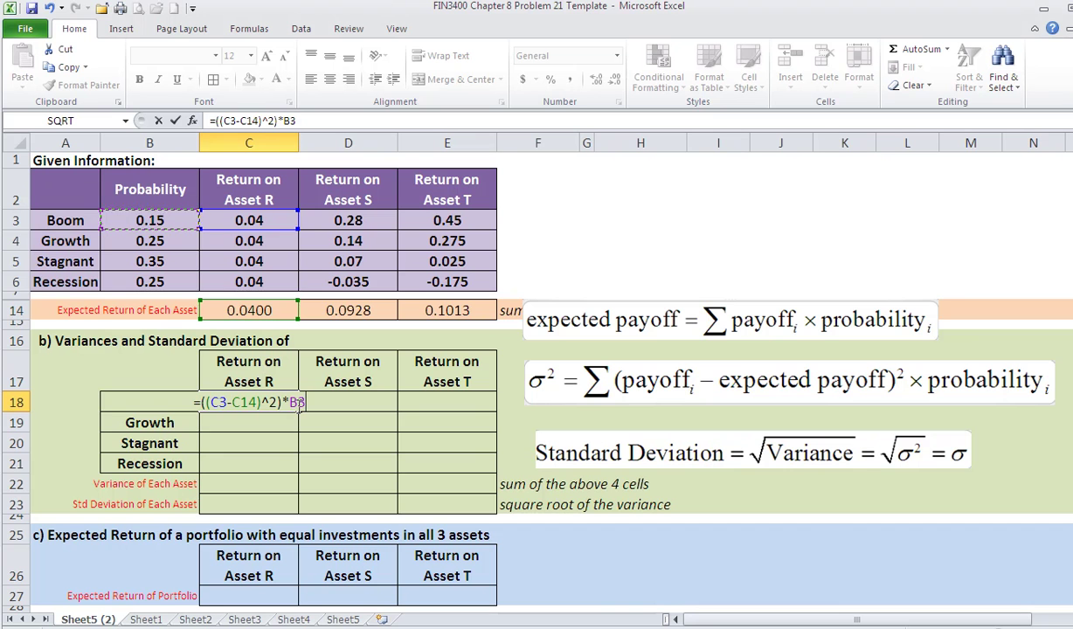
click(290, 402)
text($)
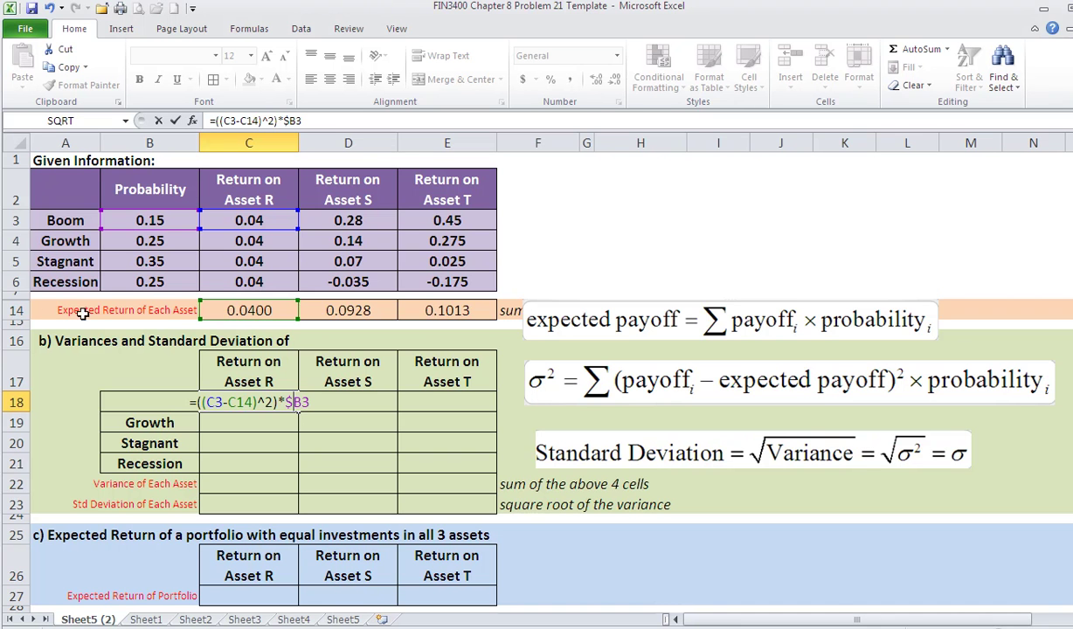
click(237, 401)
text($)
key(ctrl+Return)
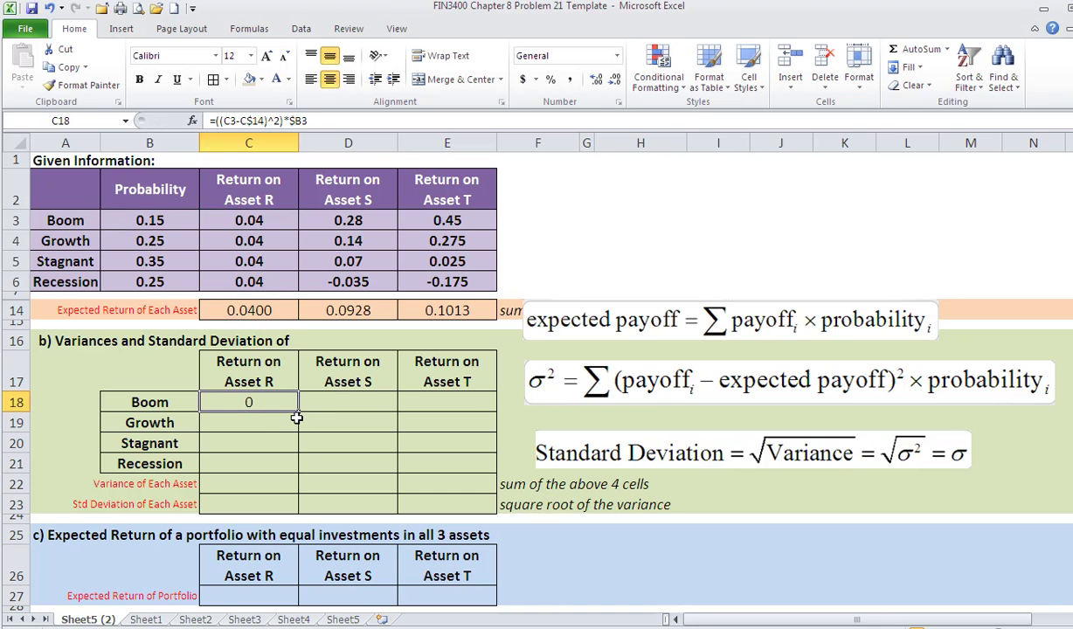
Fill the variance formula through C18:E21 and AutoSum totals in C22:E22 (0.0000, 0.0101, 0.0469)
drag(300, 411, 496, 473)
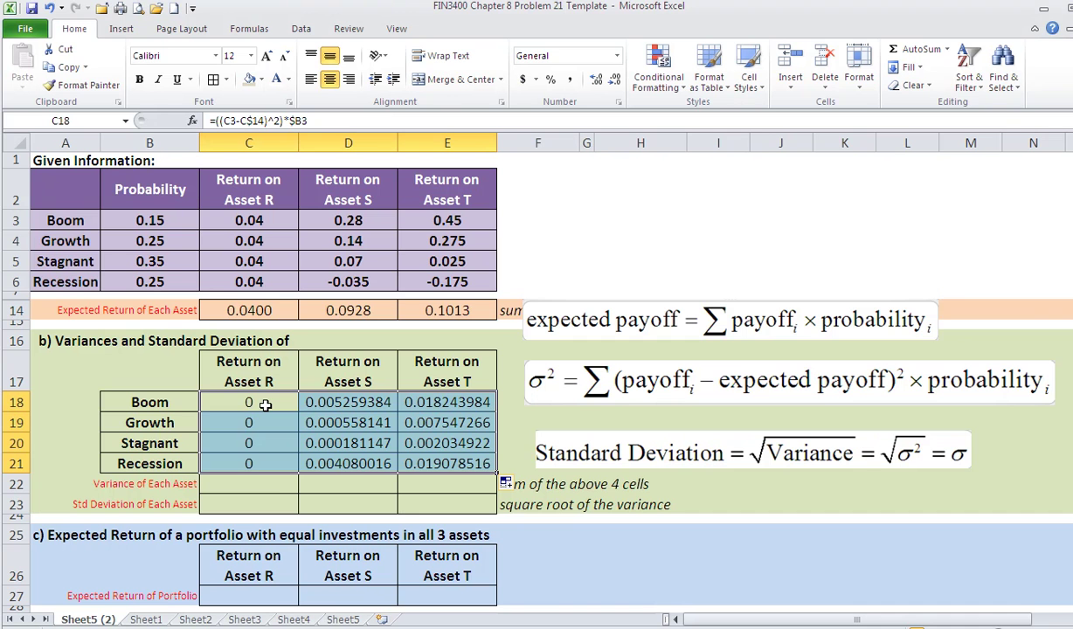
click(276, 485)
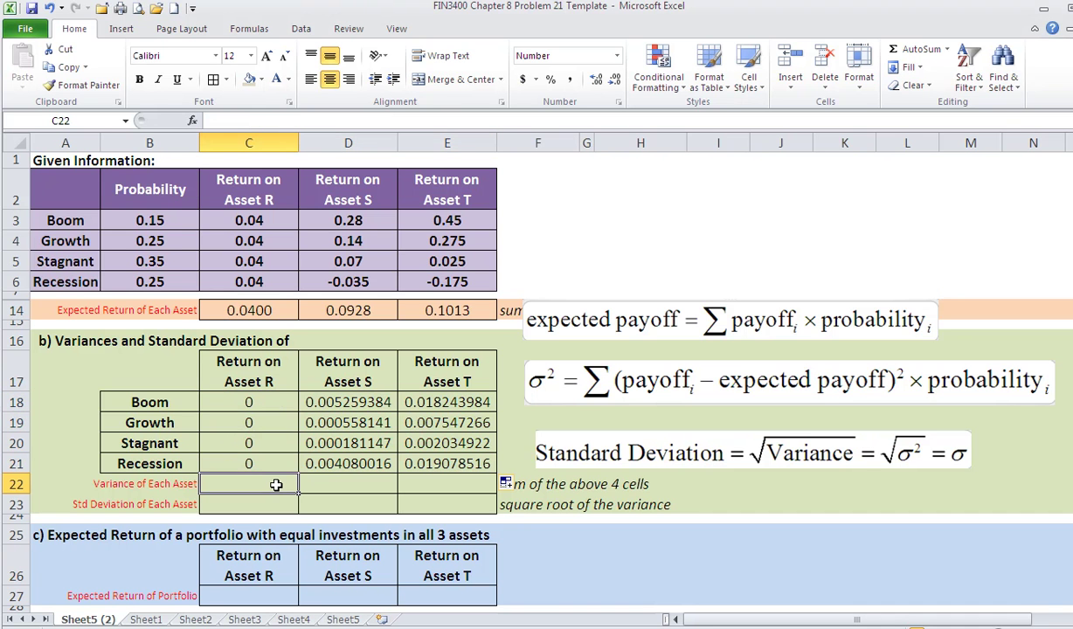
click(909, 51)
key(Return)
click(263, 487)
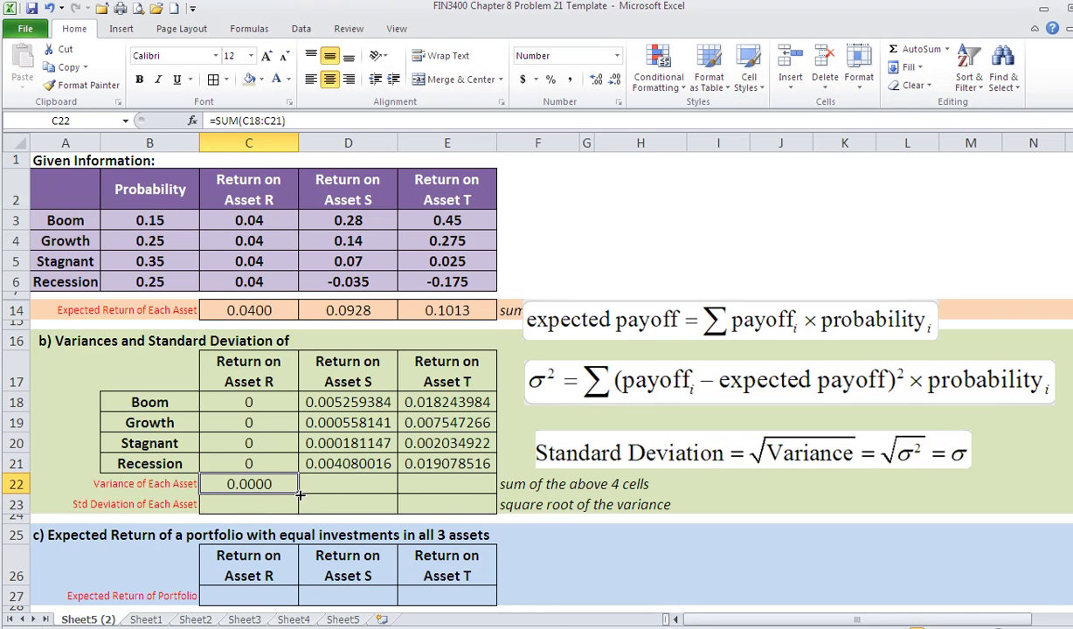
drag(299, 494, 441, 494)
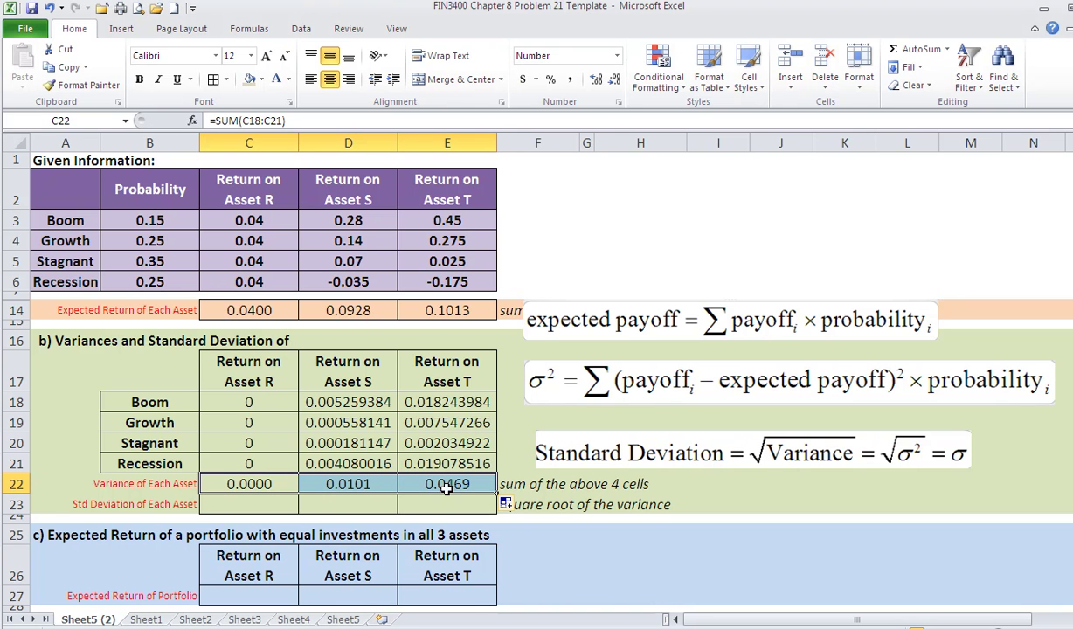
click(270, 506)
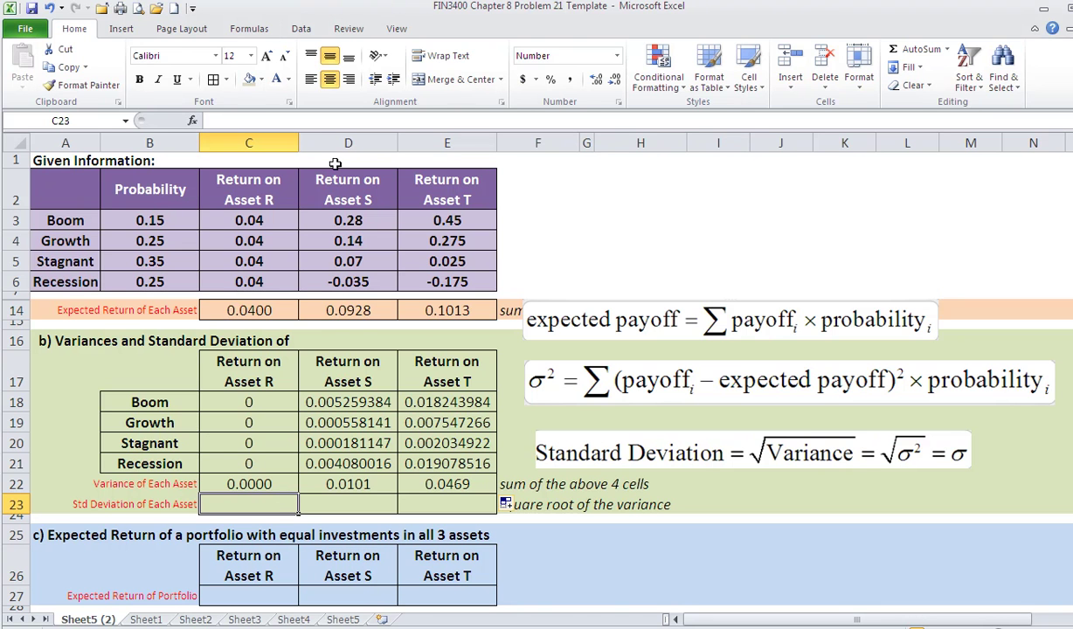
Enter =SQRT(C22) in C23 and fill to E23, giving 0.0000, 0.1004 and 0.2166
click(254, 29)
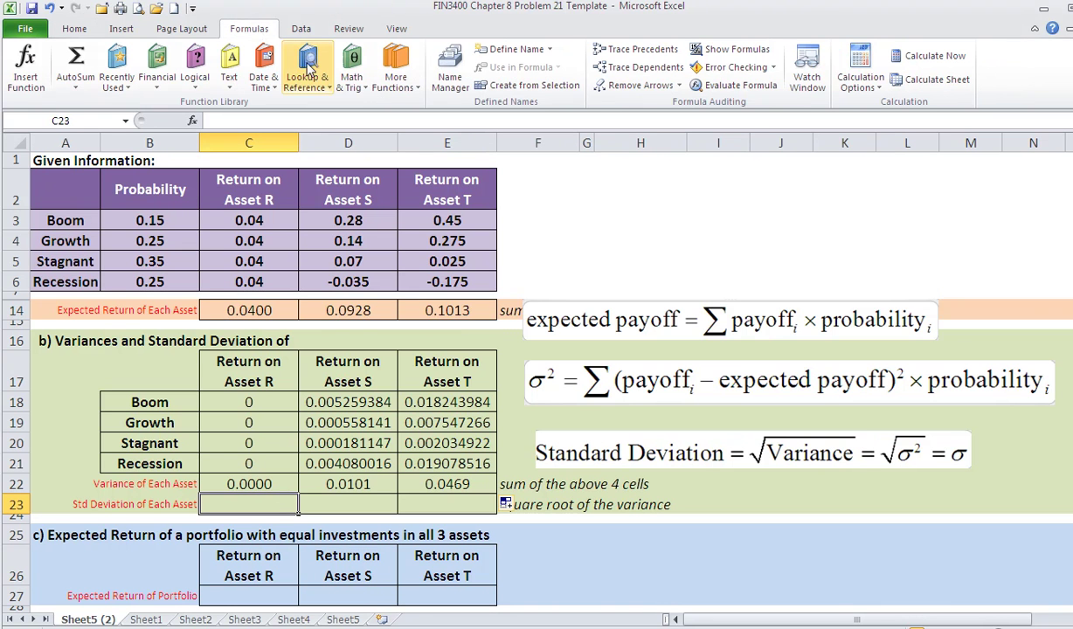
click(351, 77)
drag(461, 142, 461, 380)
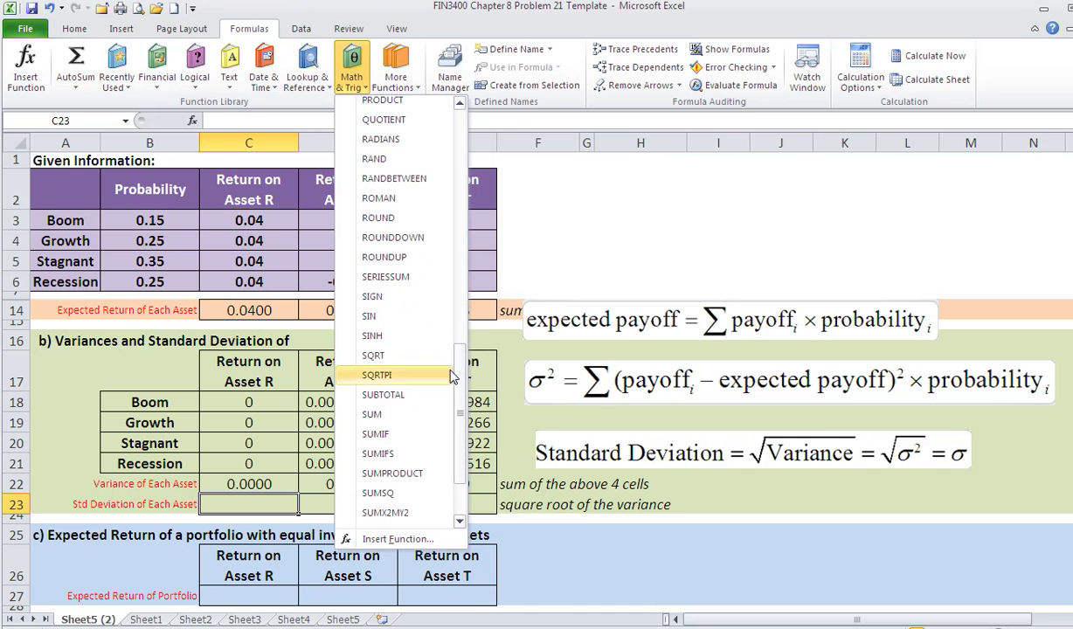
click(388, 357)
click(277, 487)
key(Return)
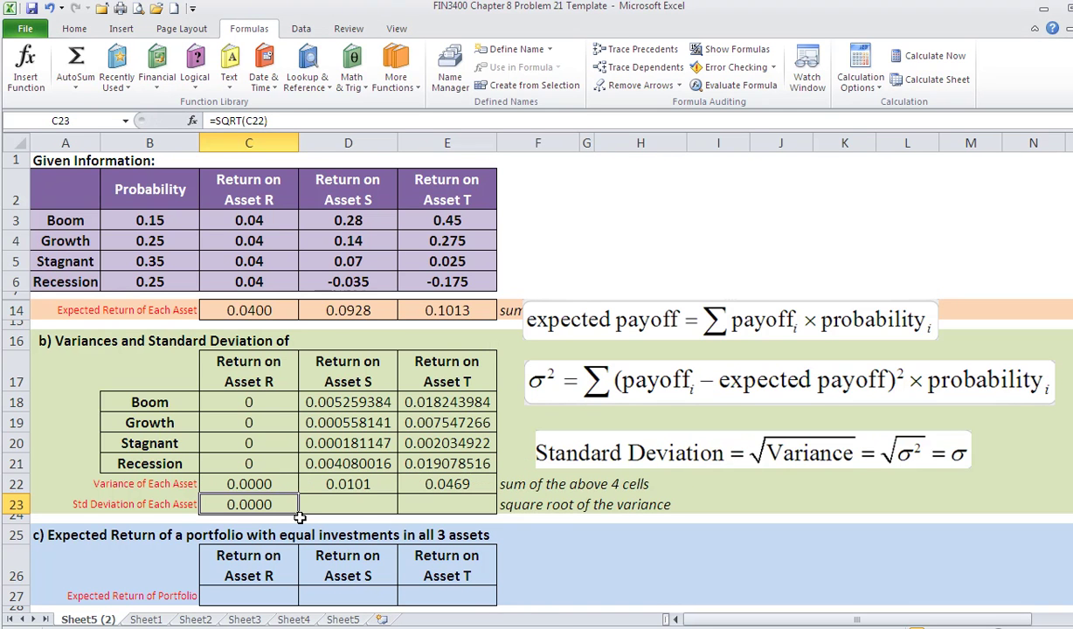
drag(301, 515, 476, 506)
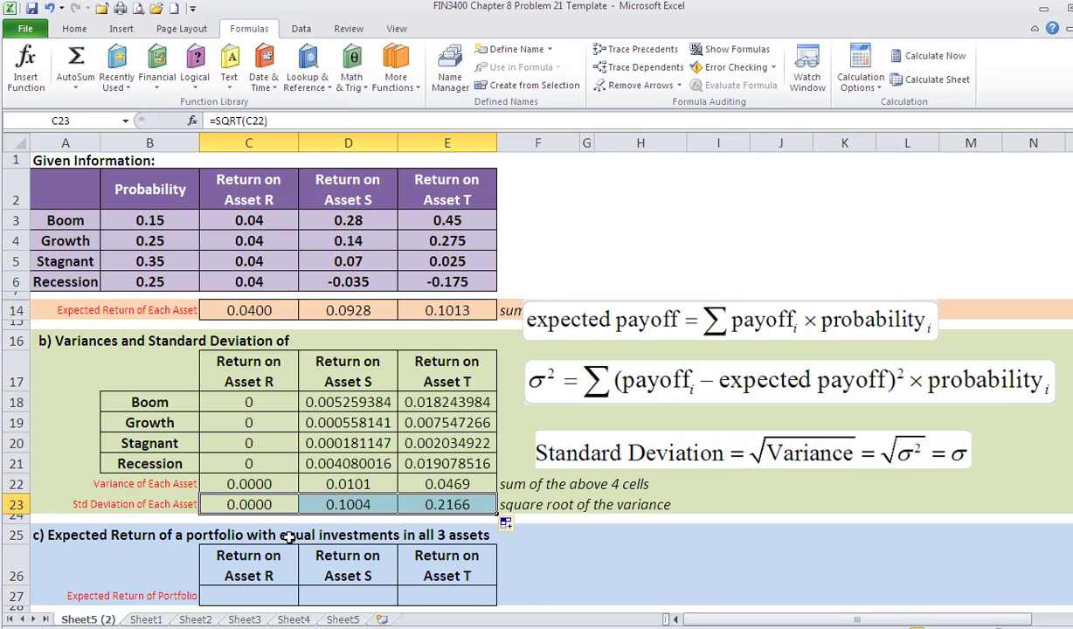